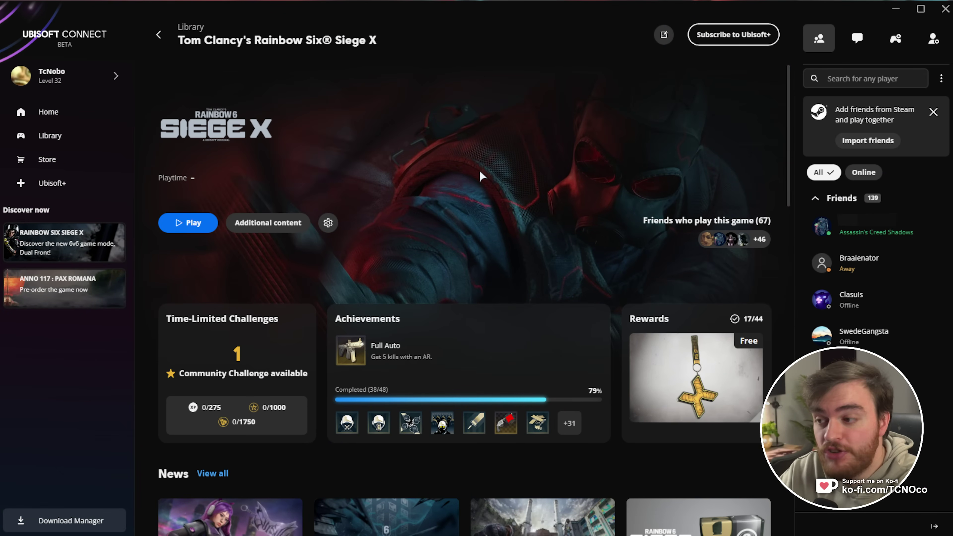
Open the installation folder of Tom Clancy's Rainbow Six Siege X from the installed game's properties in the library.
click(52, 144)
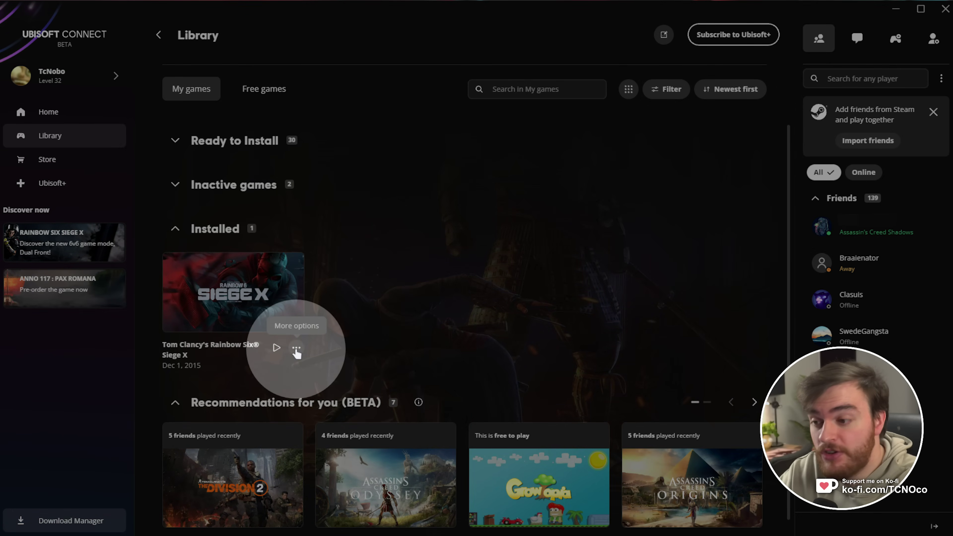
click(297, 350)
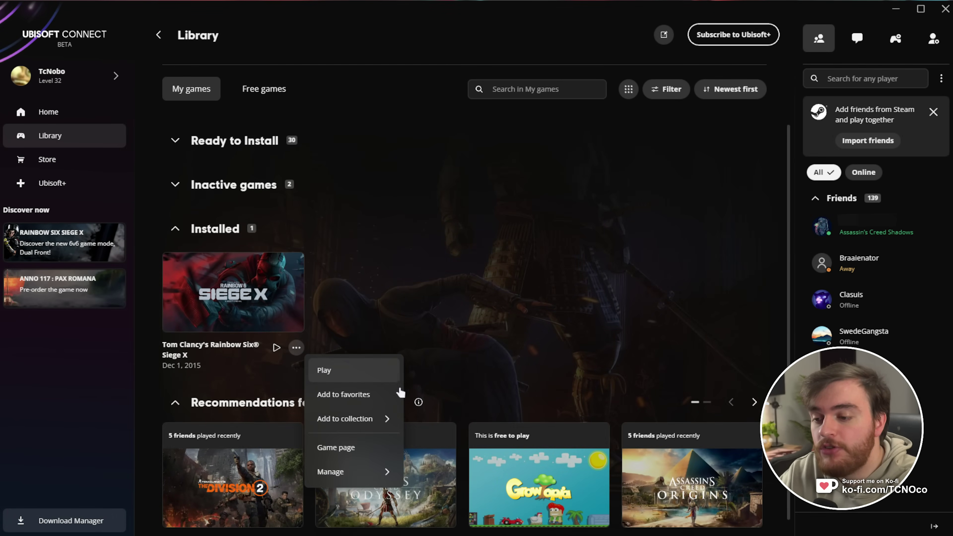
mouse_move(366, 477)
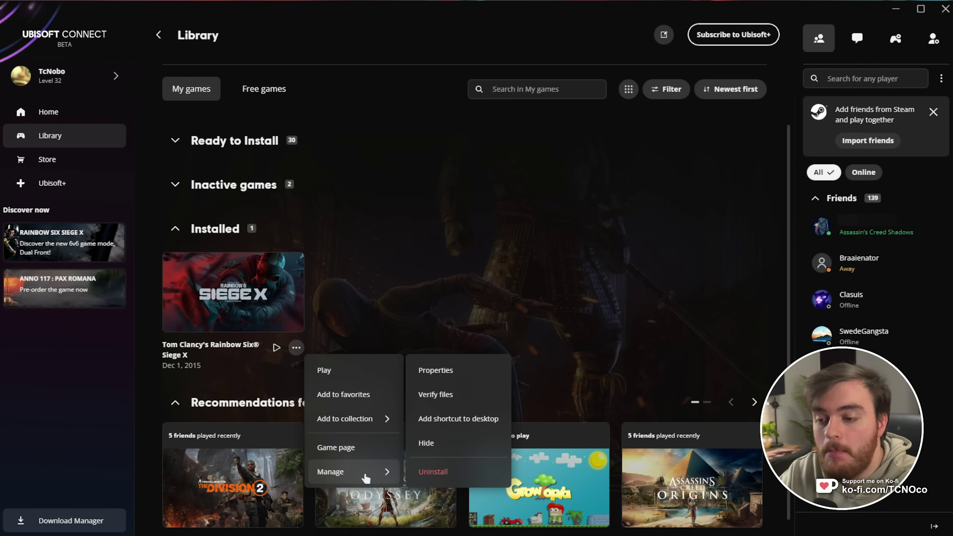
click(448, 377)
click(300, 210)
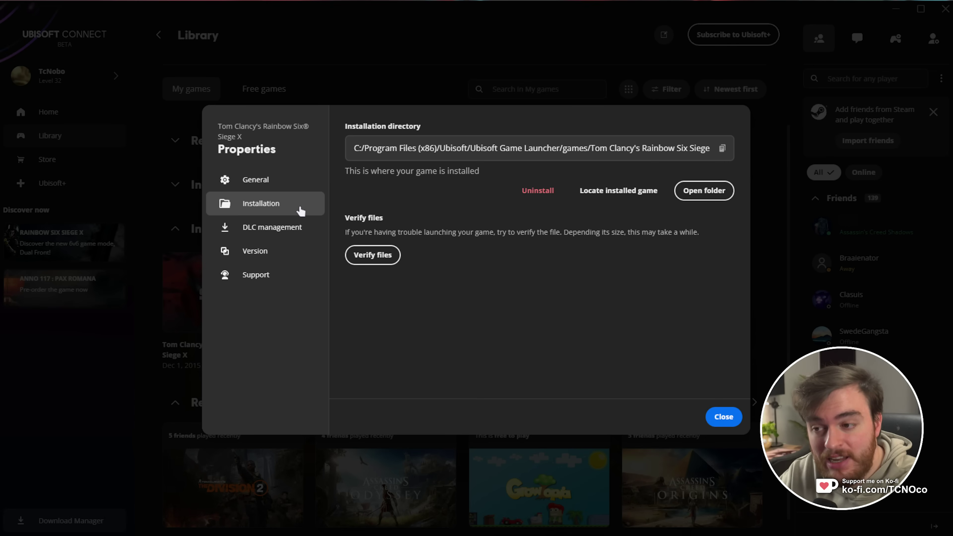
click(725, 190)
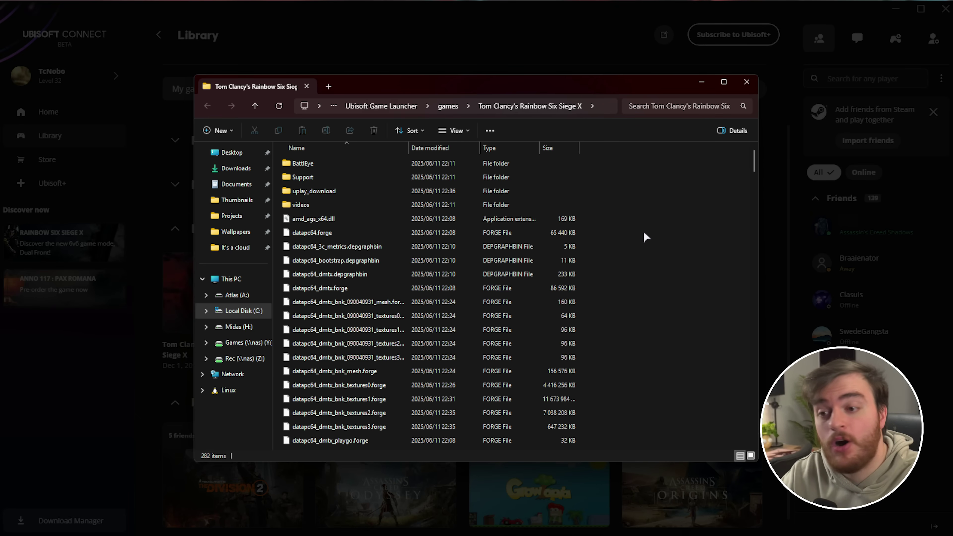
Switch to Steam and show the management options for Counter-Strike 2 in the library.
key(alt+Tab)
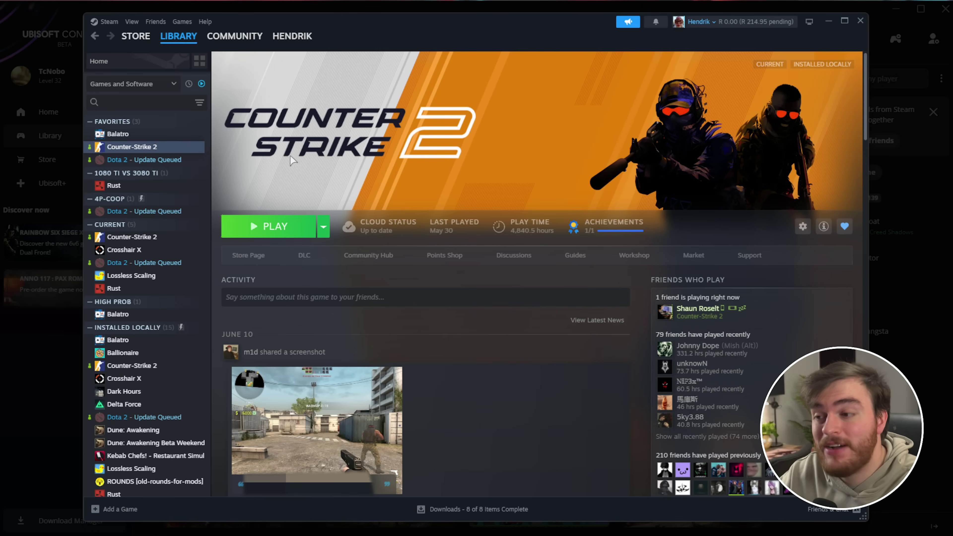
right_click(158, 149)
mouse_move(210, 225)
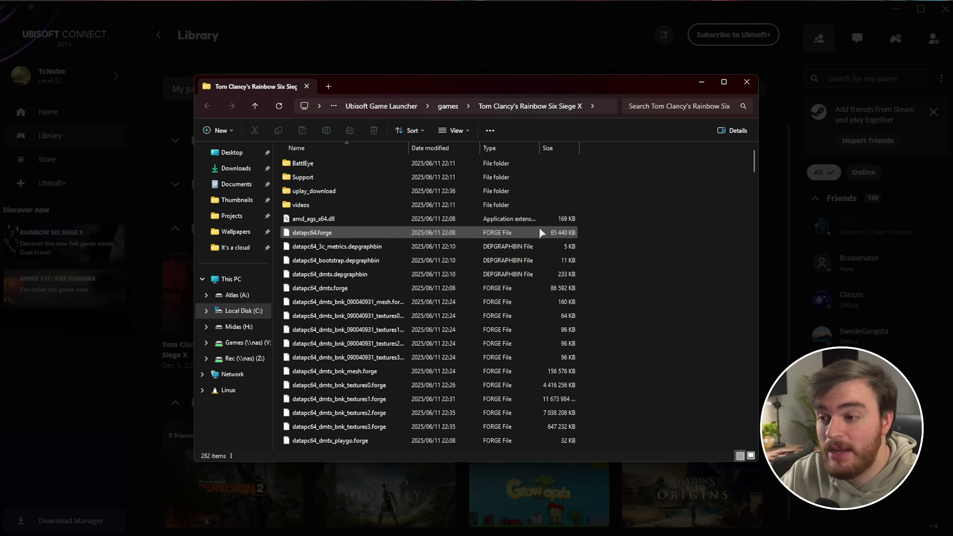
In the Siege X game's BattlEye folder, run Uninstall_BattlEye.bat to remove the service and Install_BattlEye.bat to reinstall it.
double_click(407, 171)
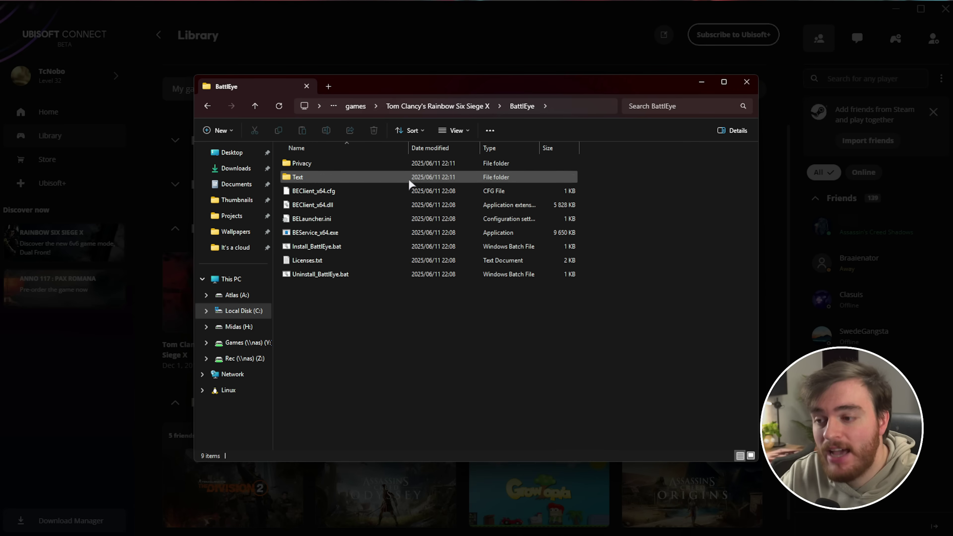
click(399, 278)
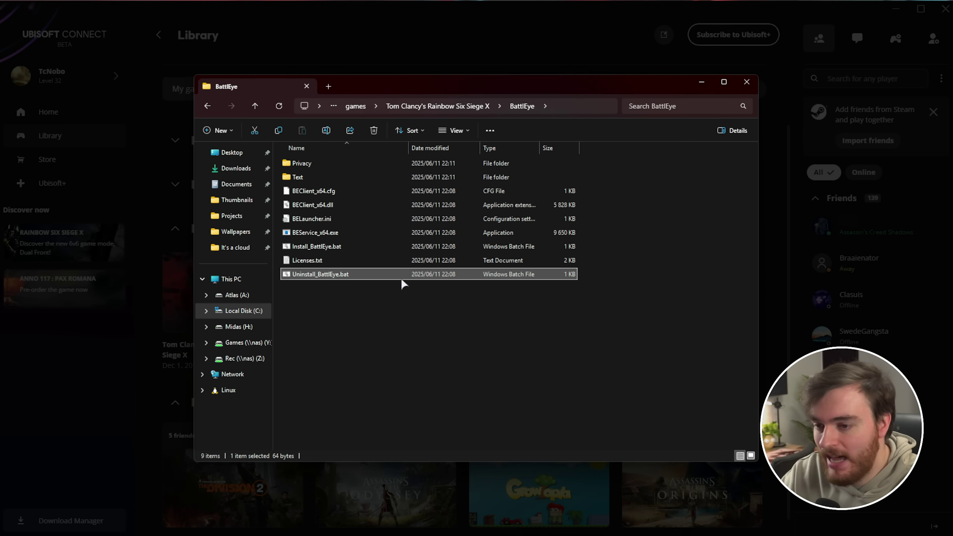
double_click(401, 278)
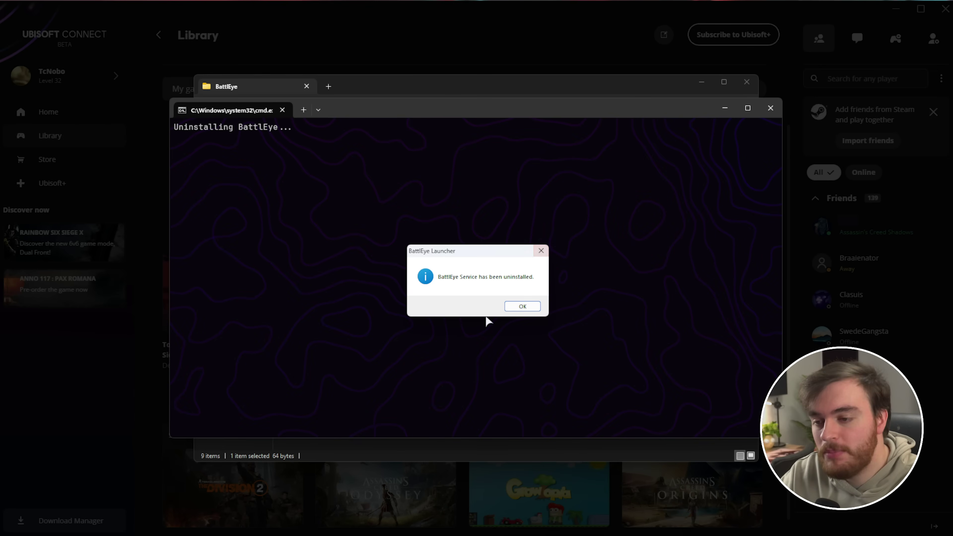
click(521, 308)
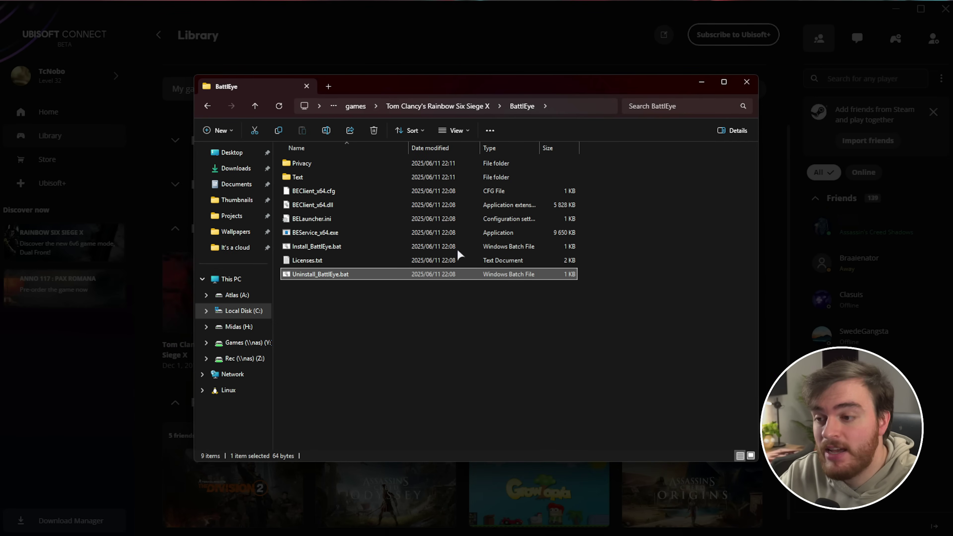
click(417, 246)
double_click(417, 245)
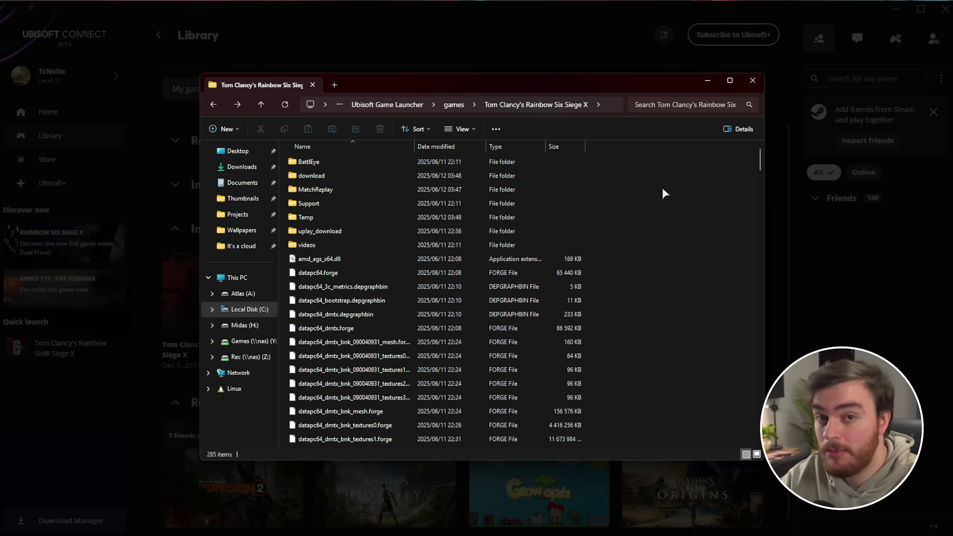
Open the Redist folder inside the game's Support folder and point out the Visual Studio runtime folders.
click(387, 206)
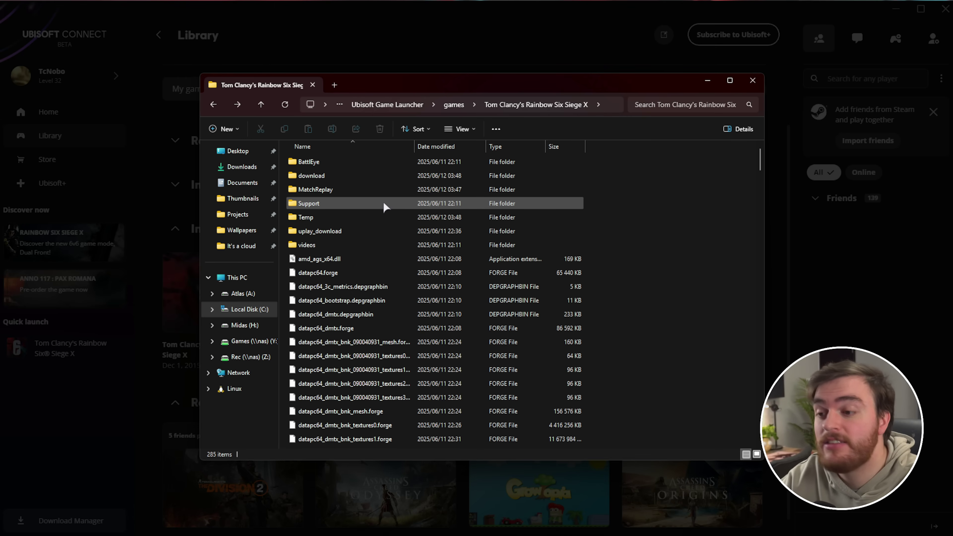
double_click(385, 205)
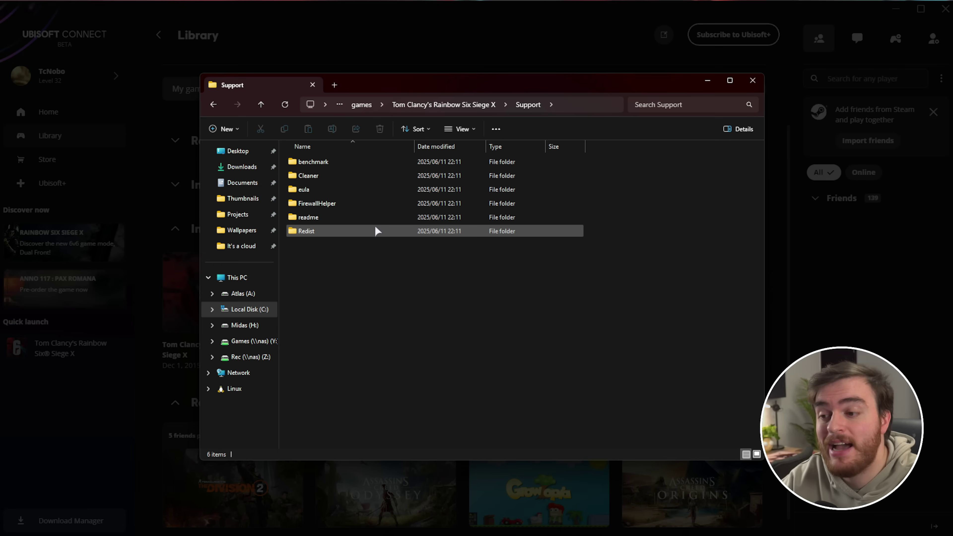
double_click(377, 231)
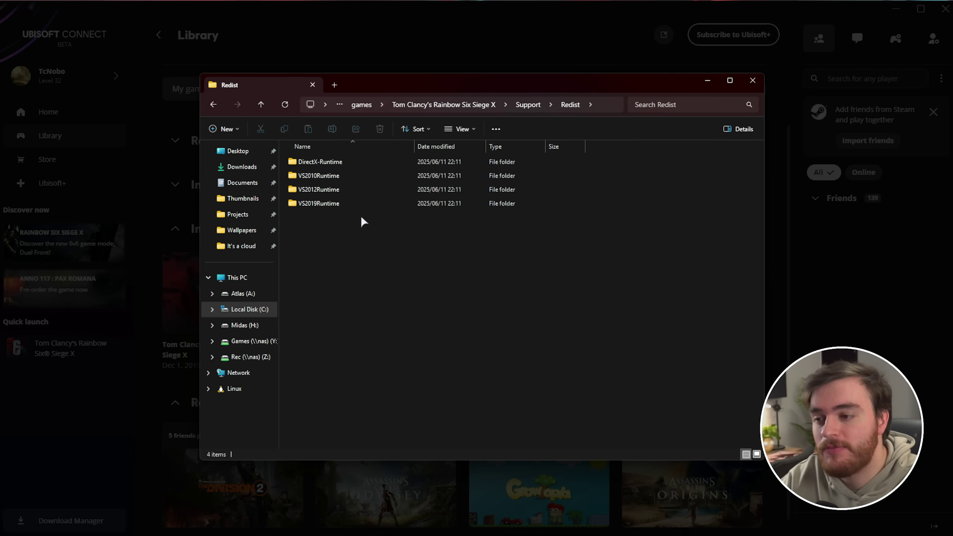
click(340, 176)
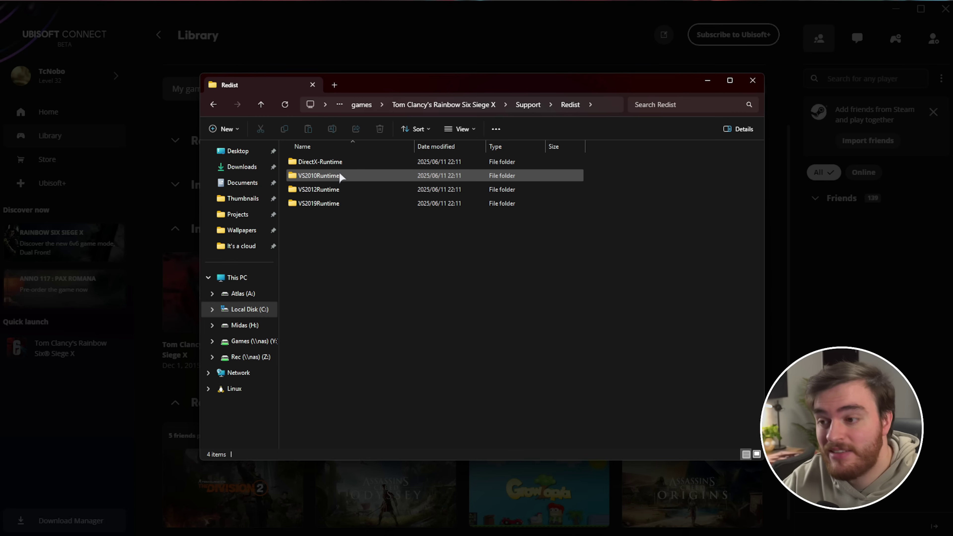
click(336, 190)
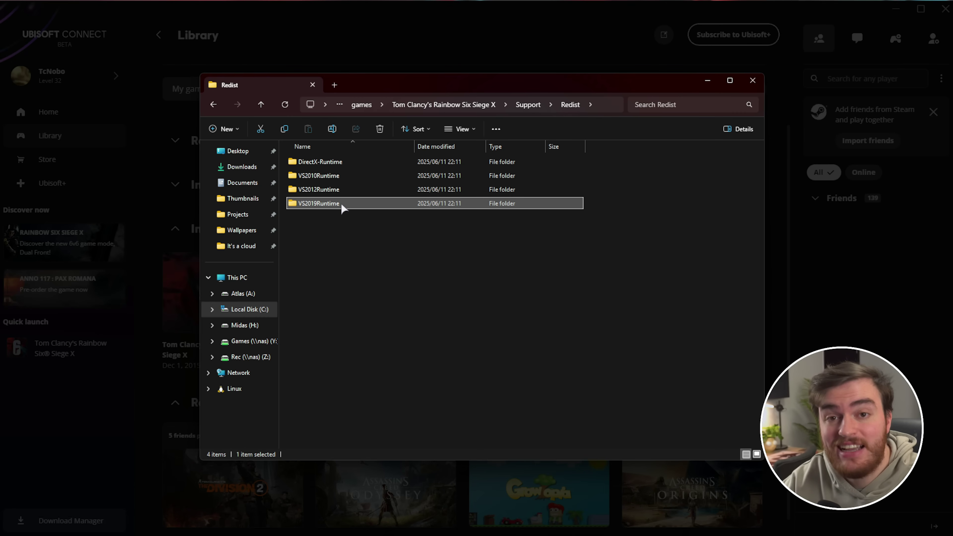
Look through the files in the DirectX-Runtime folder and return to the Redist folder.
click(352, 163)
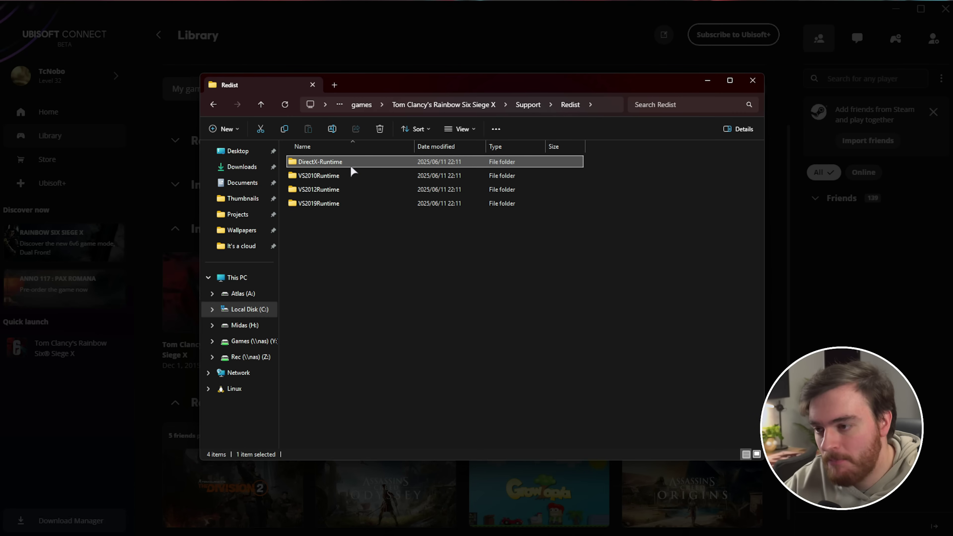
double_click(351, 164)
scroll(523, 248, down, 6)
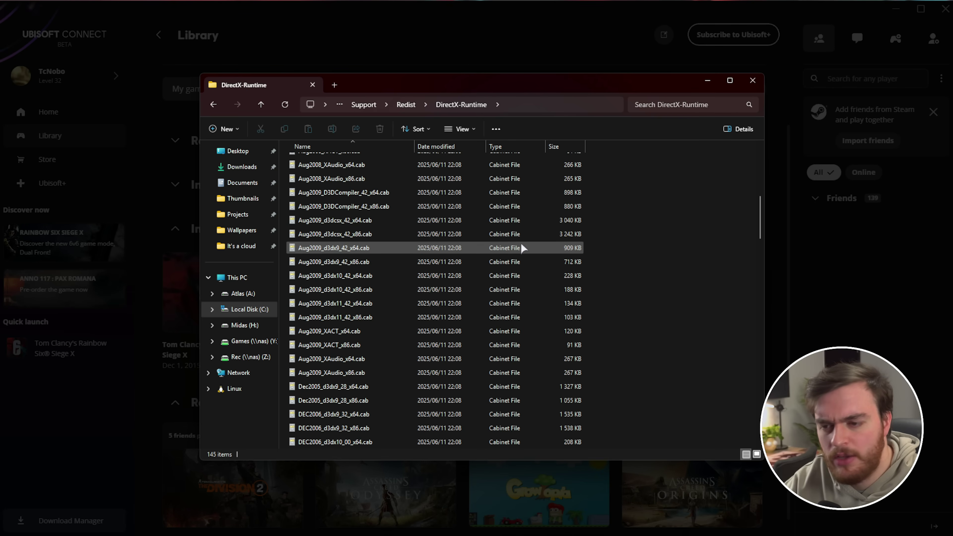
scroll(523, 248, down, 10)
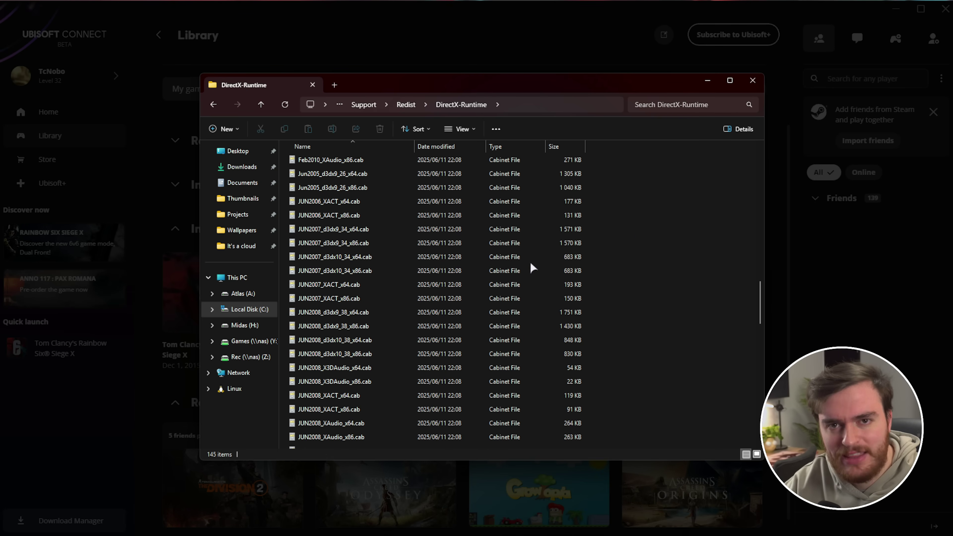
key(alt+Left)
Launch vcredist_x64.exe from VS2010Runtime to view its maintenance options, cancel it, and return to the Redist folder.
double_click(398, 176)
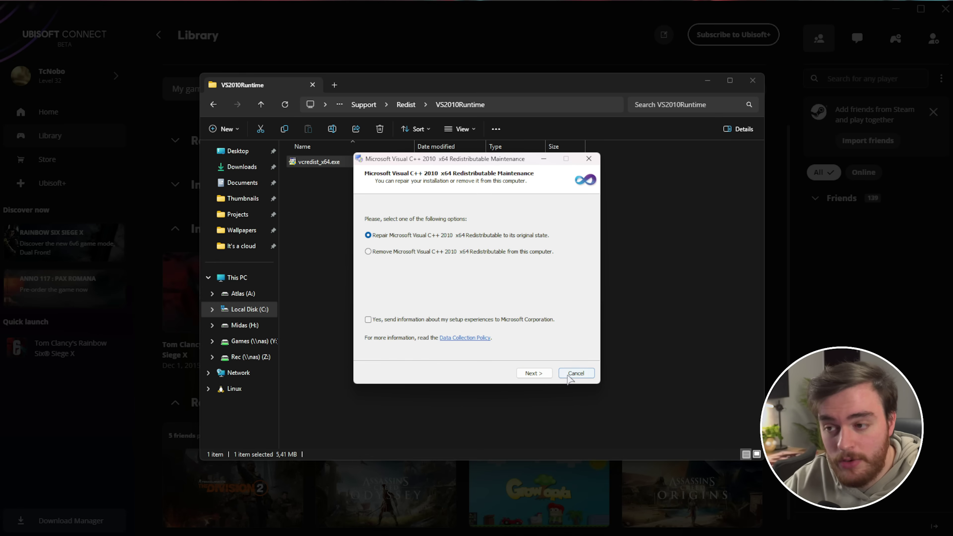
click(569, 376)
click(501, 302)
click(405, 104)
Launch vcredist_x64.exe from VS2012Runtime to view its setup options, close it, and return to the Redist folder.
click(377, 188)
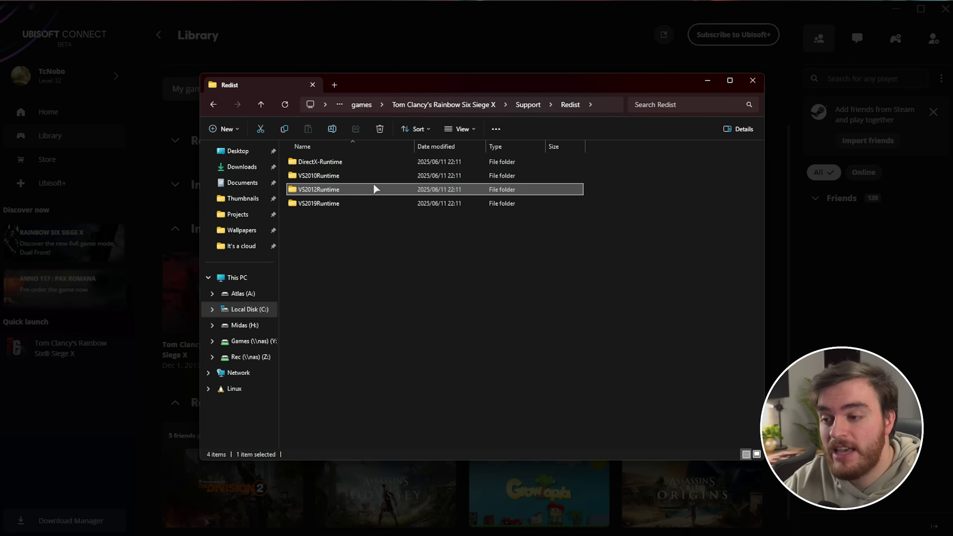
double_click(376, 189)
double_click(345, 162)
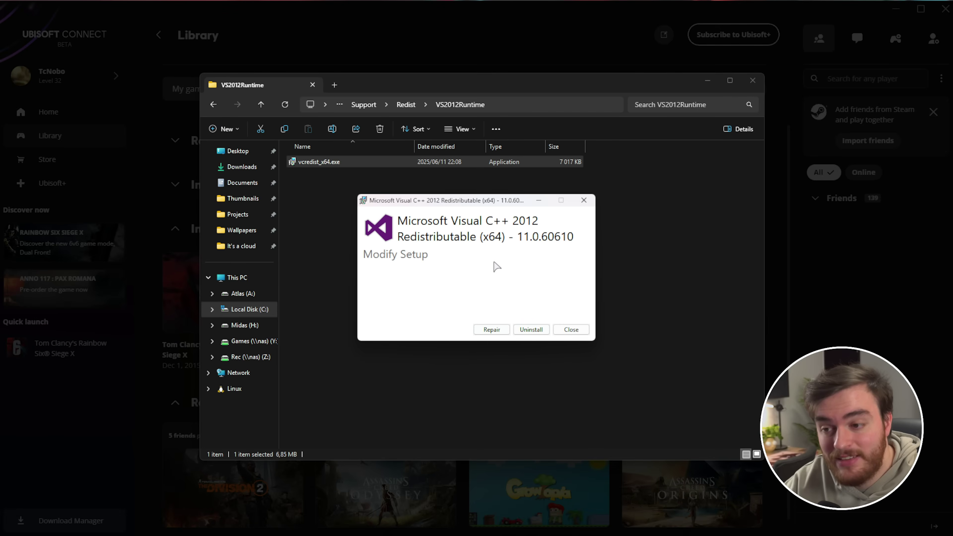
click(570, 330)
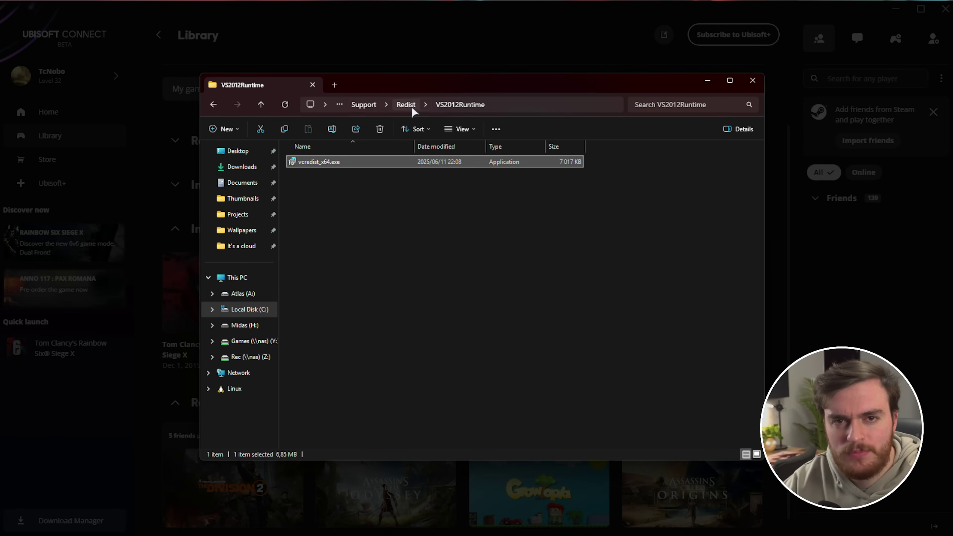
click(406, 105)
Try to install the Visual C++ 2015-2022 Redistributable from VS2019Runtime, accepting the license terms, and cancel the setup.
double_click(362, 202)
double_click(345, 162)
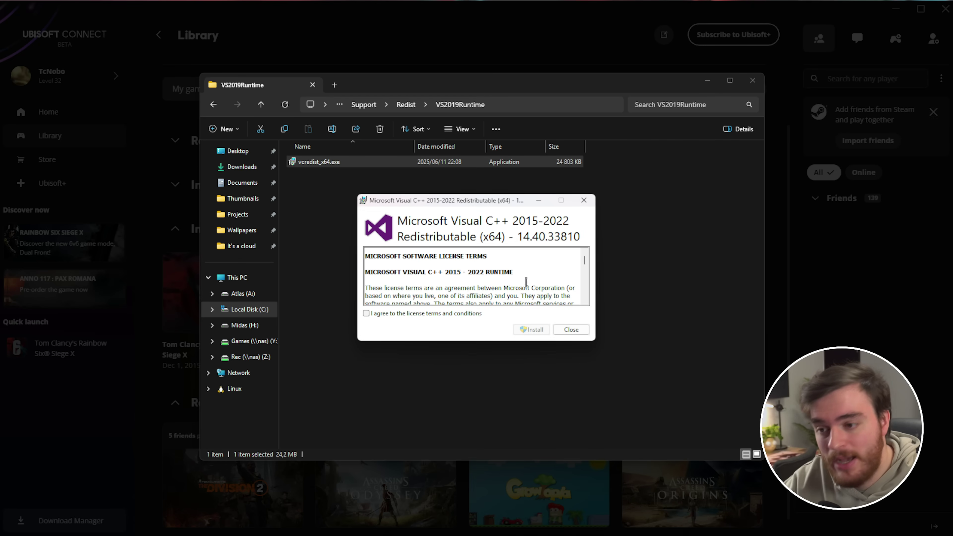
click(462, 313)
click(541, 332)
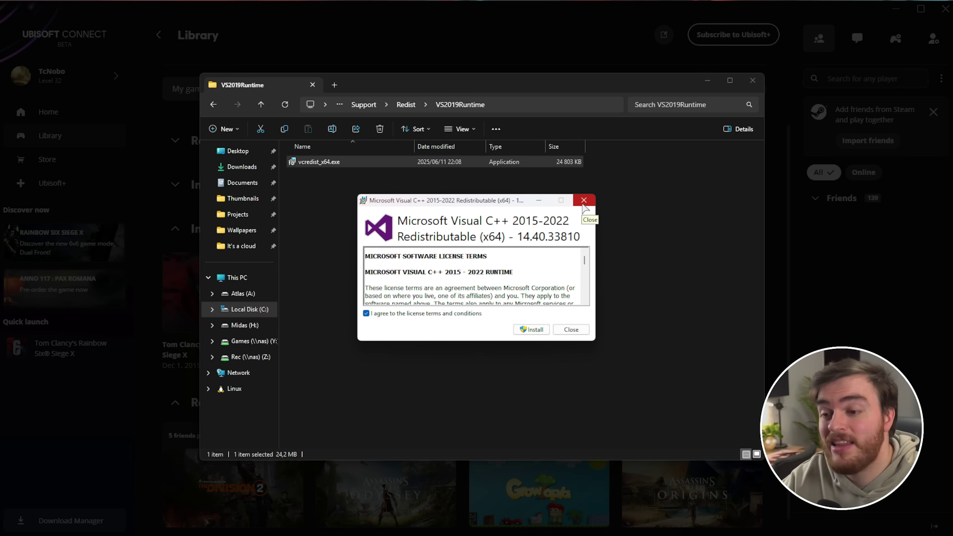
click(583, 200)
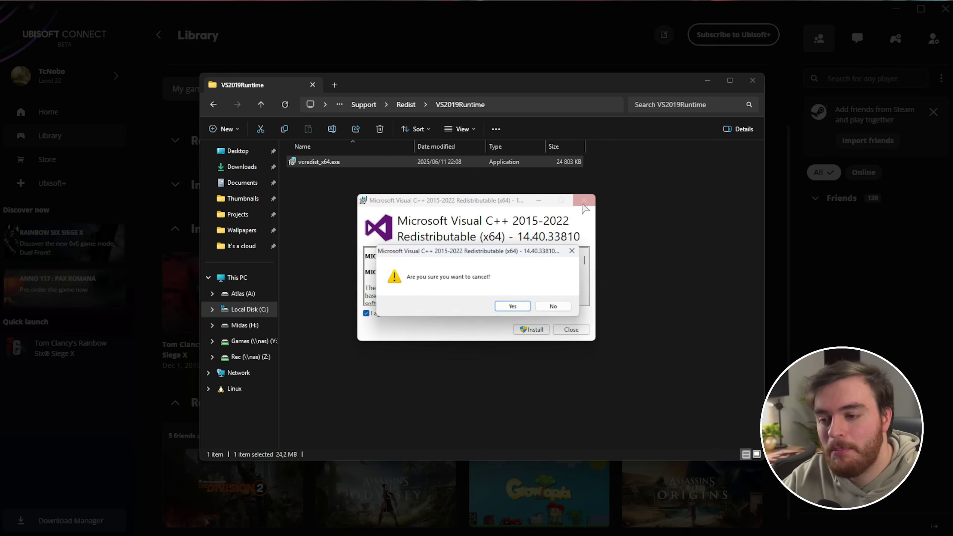
click(511, 305)
Go back up through the Redist and Support folders to the main Tom Clancy's Rainbow Six Siege X folder.
key(alt+Up)
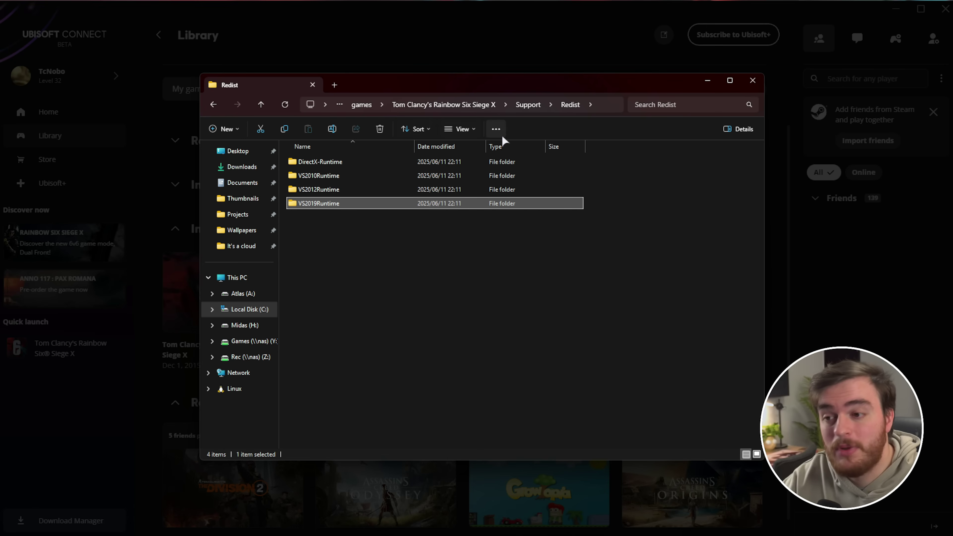
click(518, 108)
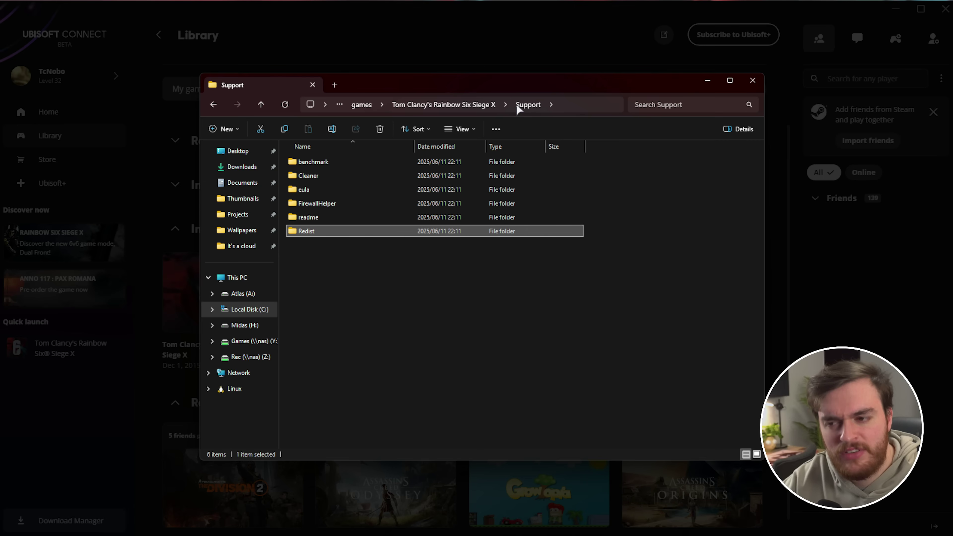
click(483, 107)
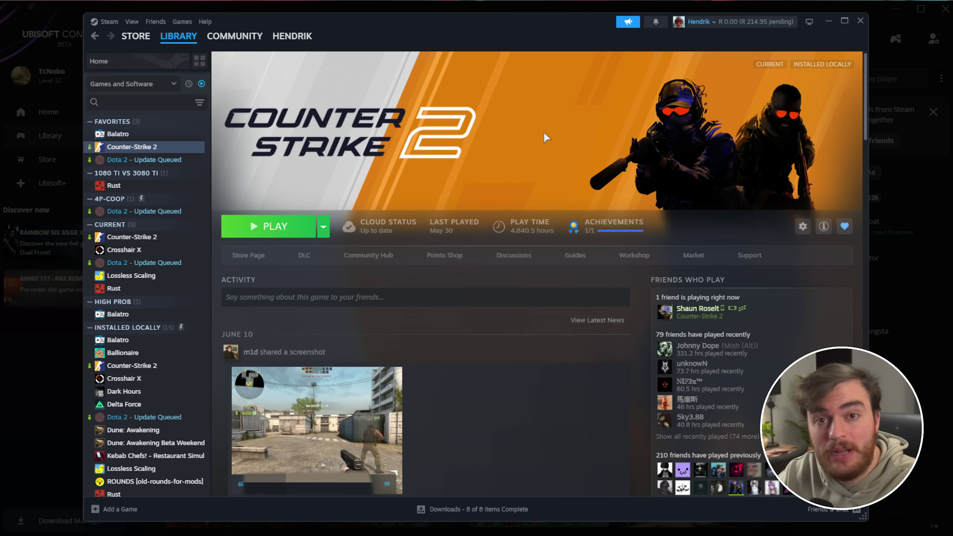
View the Client Beta Participation choices in Steam's Interface settings and close the settings without changing them.
click(107, 21)
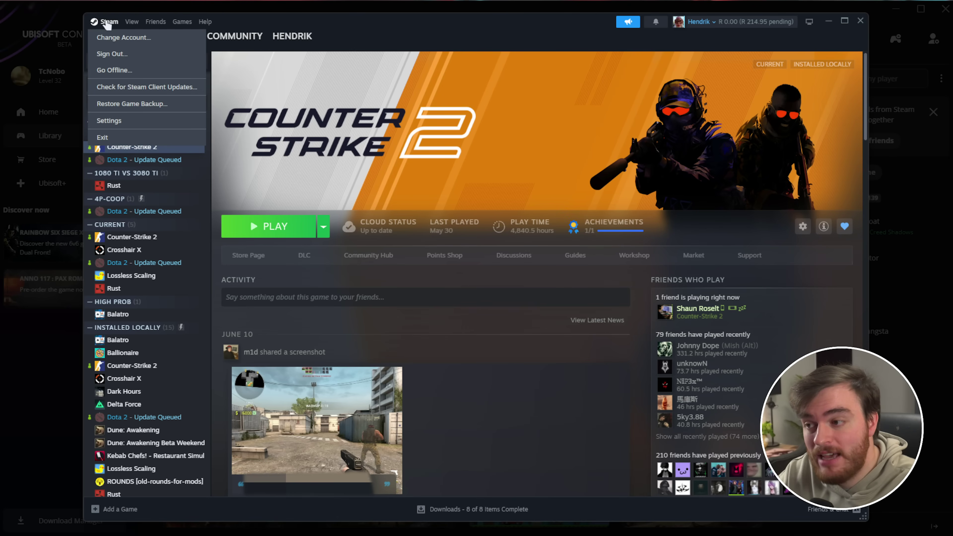
click(148, 121)
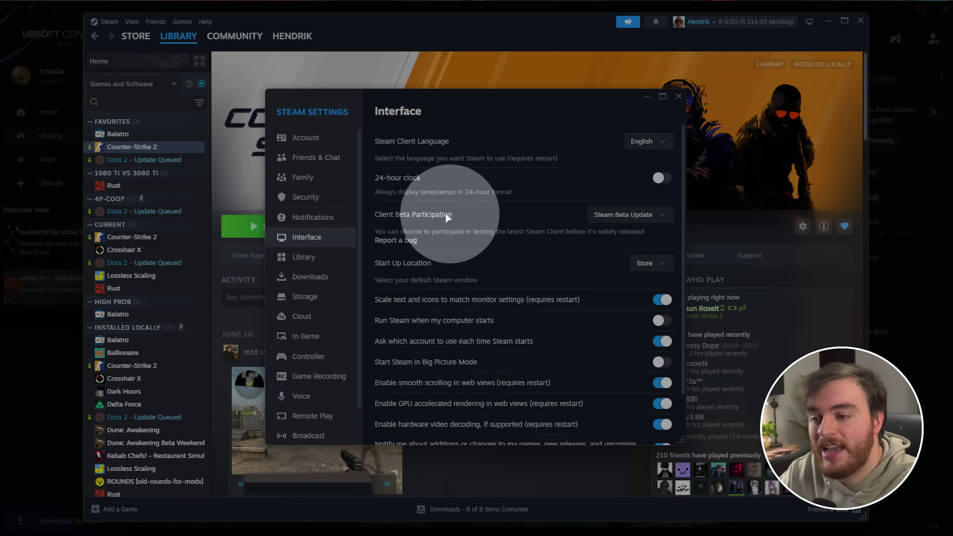
click(633, 221)
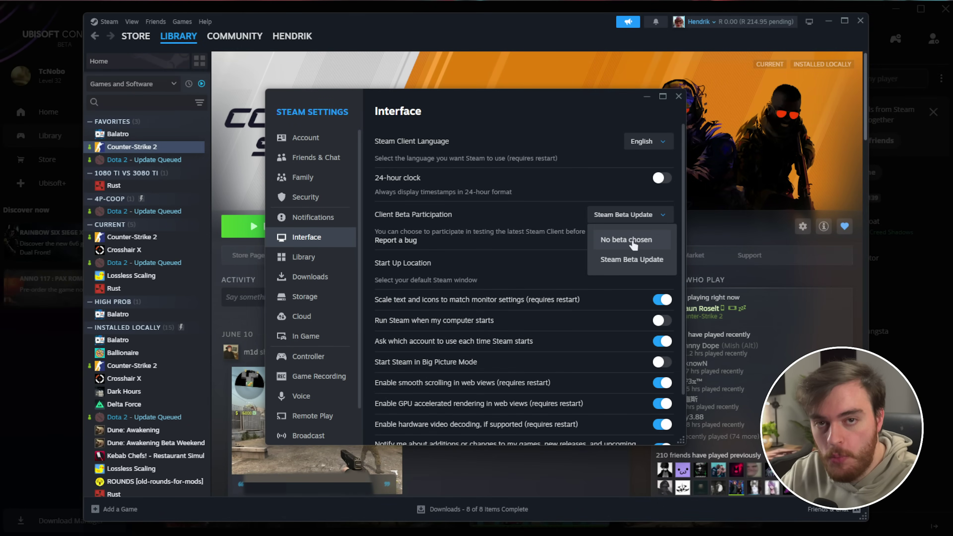
click(587, 200)
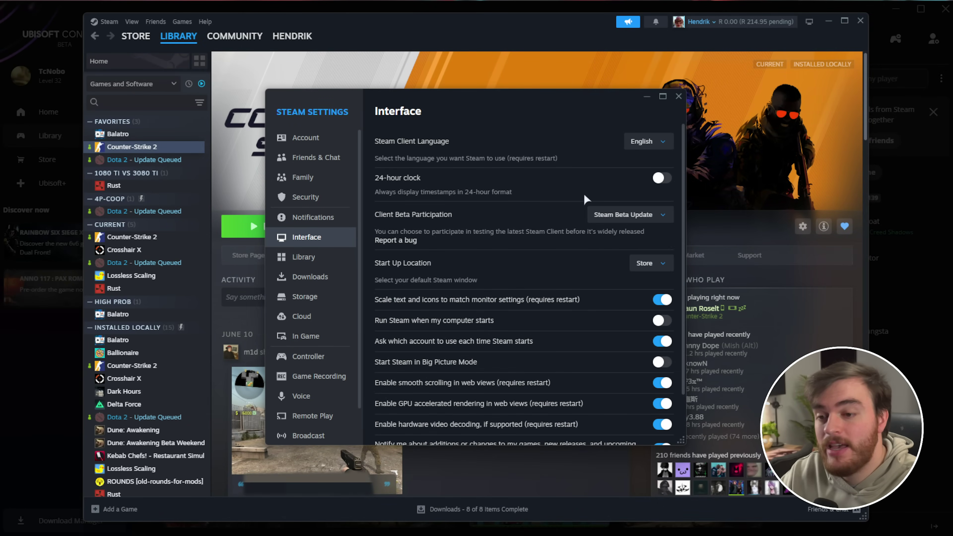
click(678, 97)
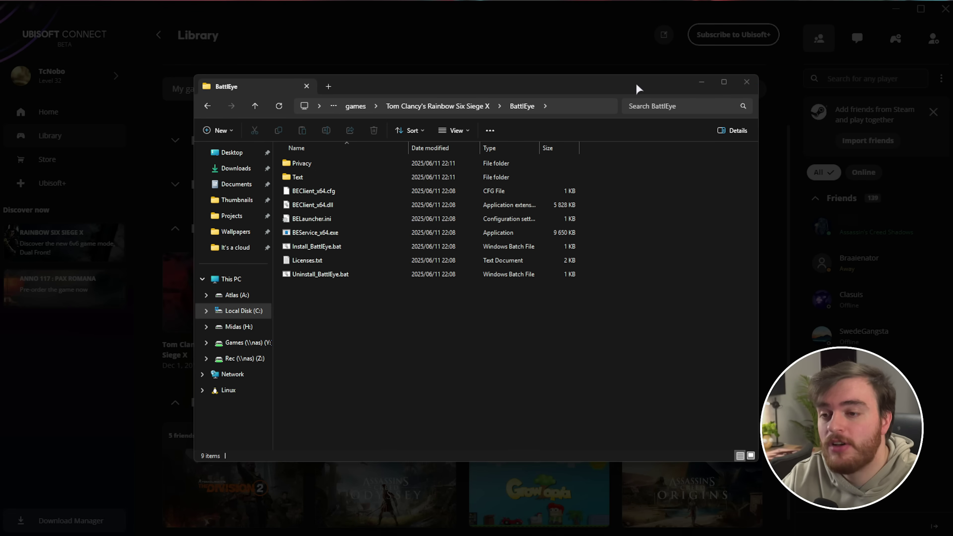
click(667, 22)
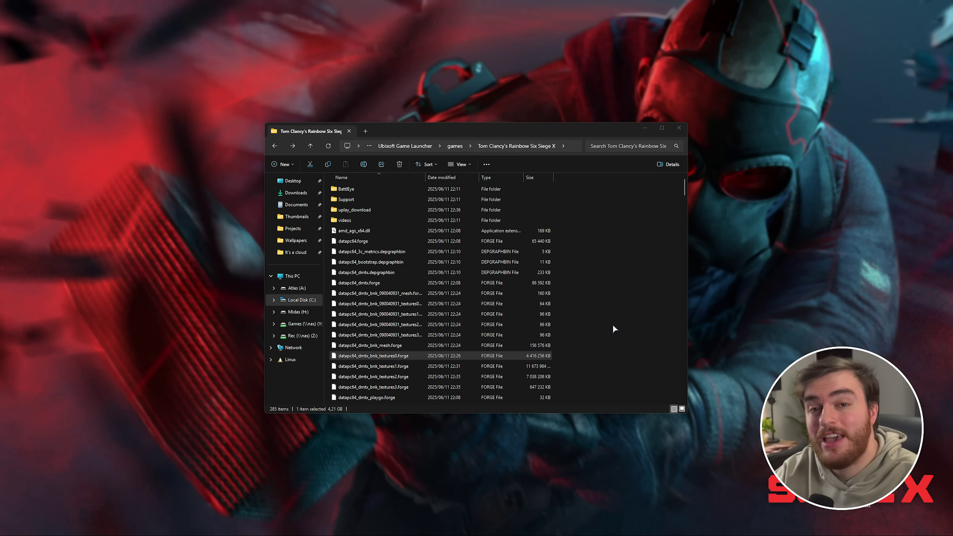
click(614, 318)
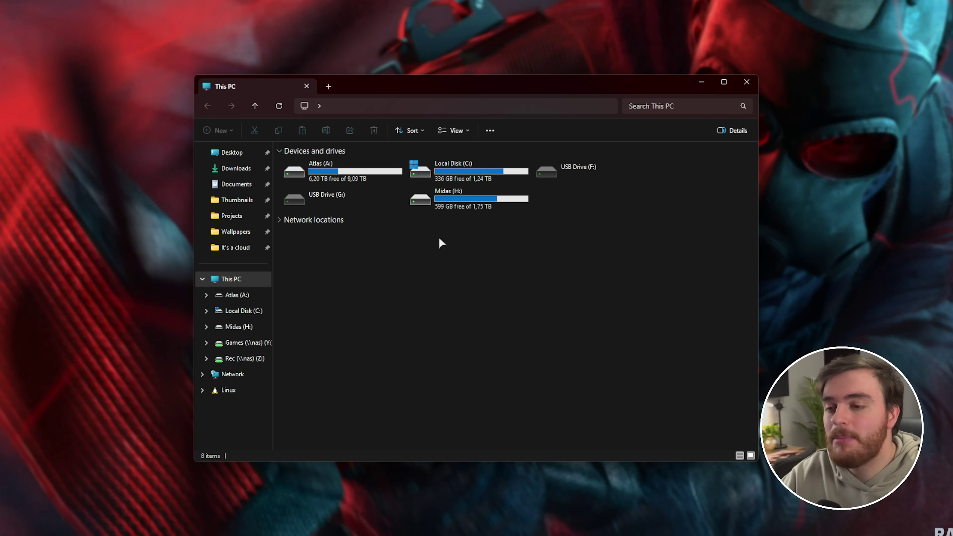
Browse from Documents through My Games and Rainbow Six - Siege into the profile folder that holds the game's settings.
click(322, 219)
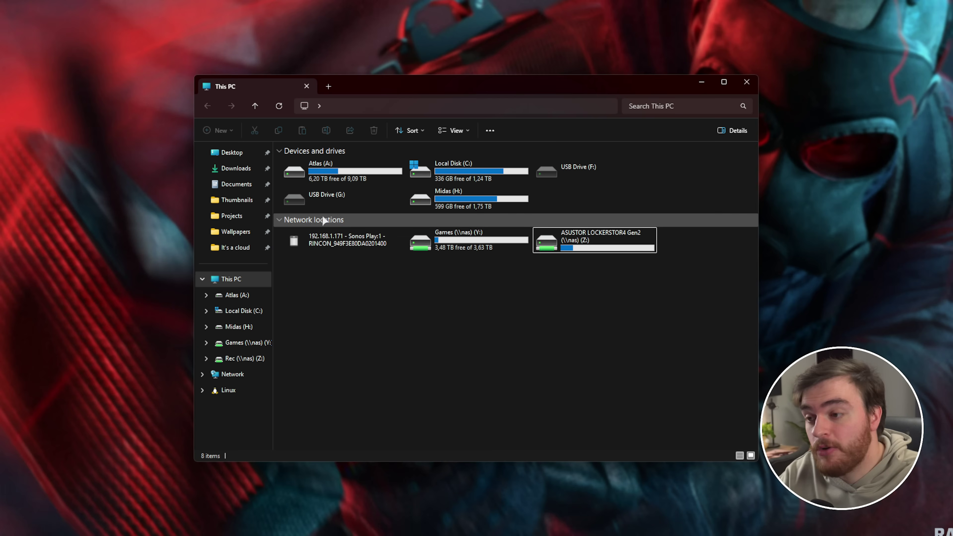
click(227, 183)
click(545, 161)
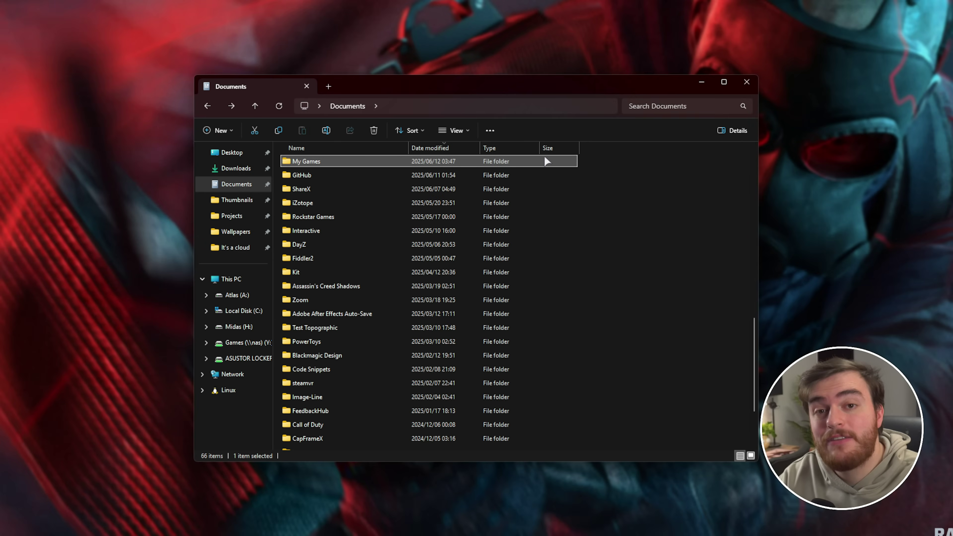
double_click(423, 161)
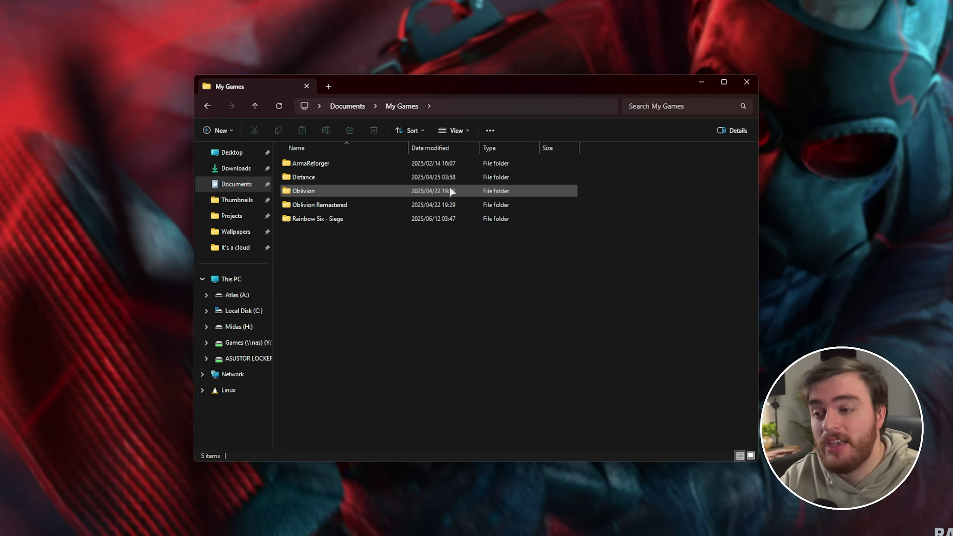
double_click(369, 218)
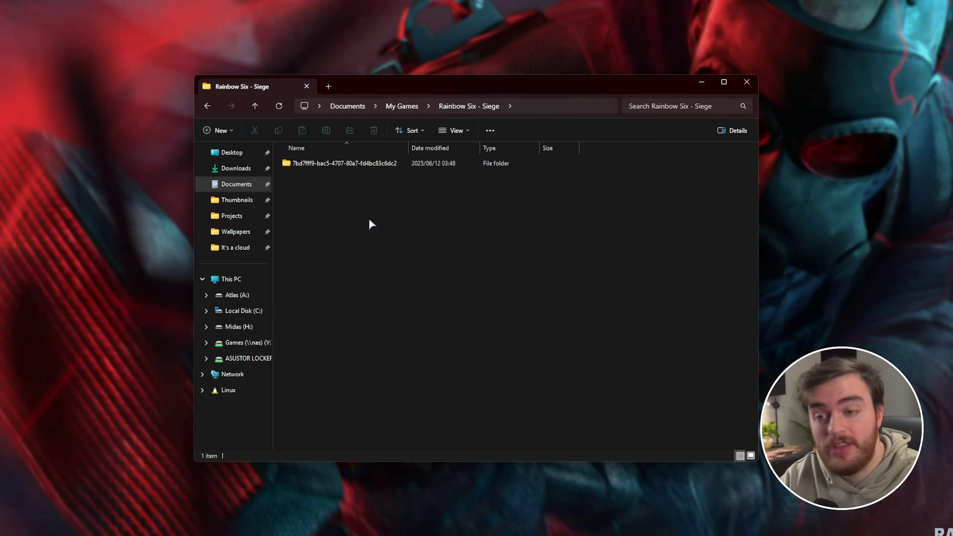
click(370, 165)
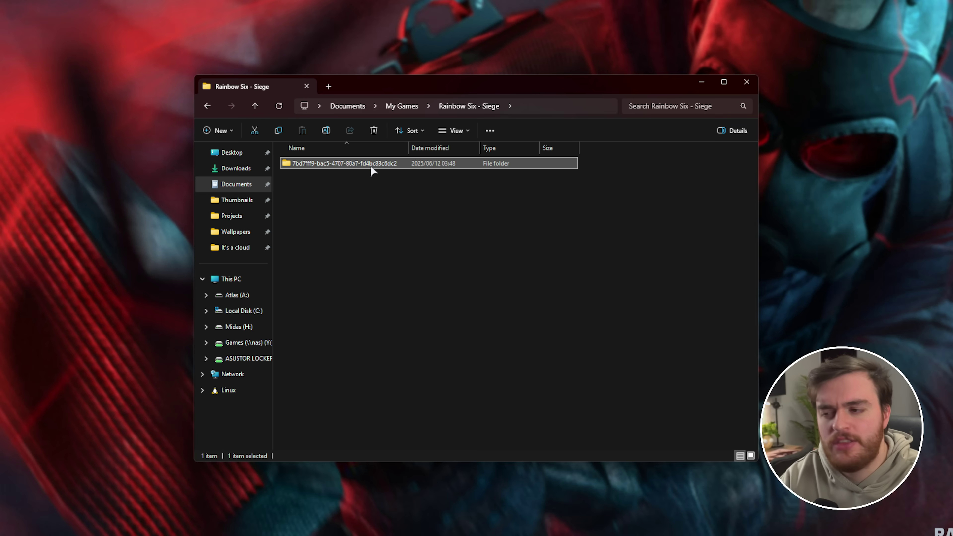
double_click(338, 165)
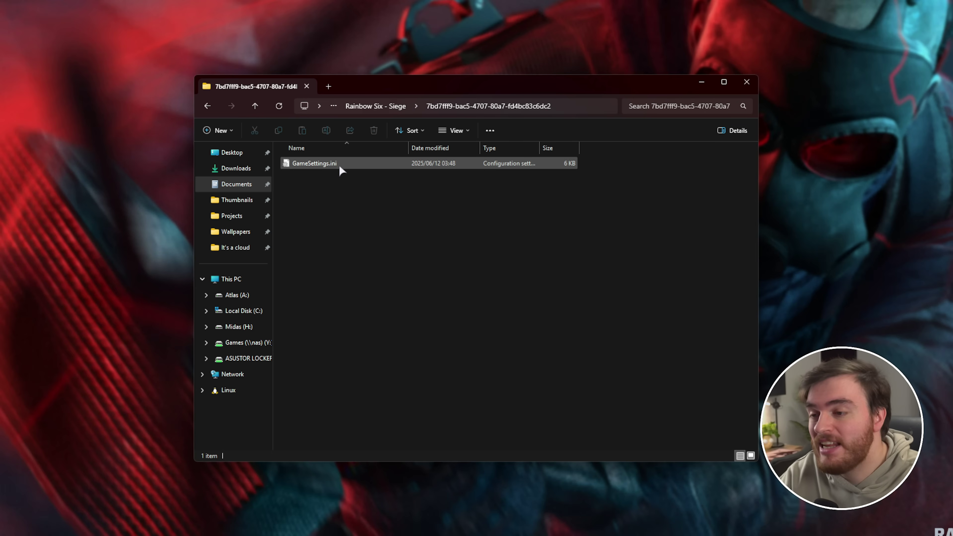
Open GameSettings.ini to look through its hardware and display settings, and close the file without changes.
double_click(376, 162)
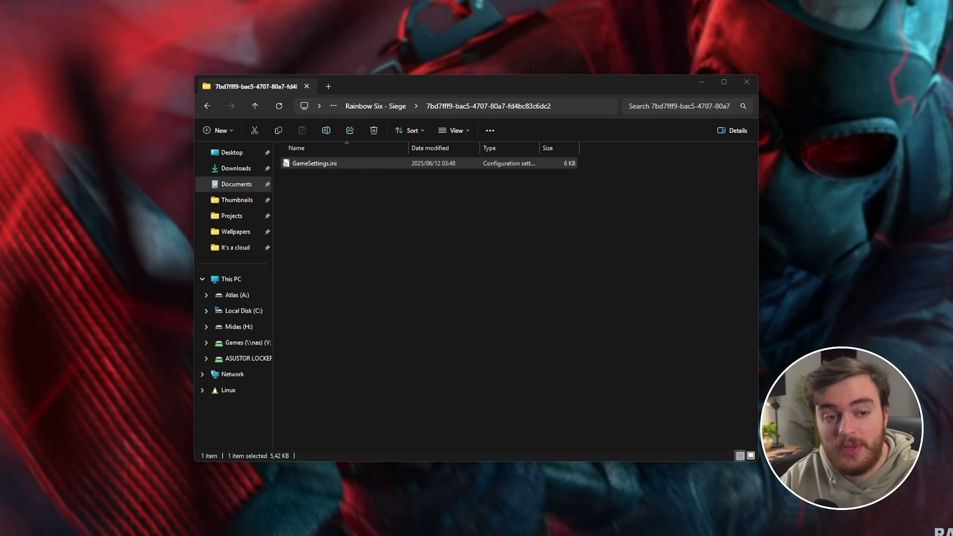
scroll(505, 315, down, 8)
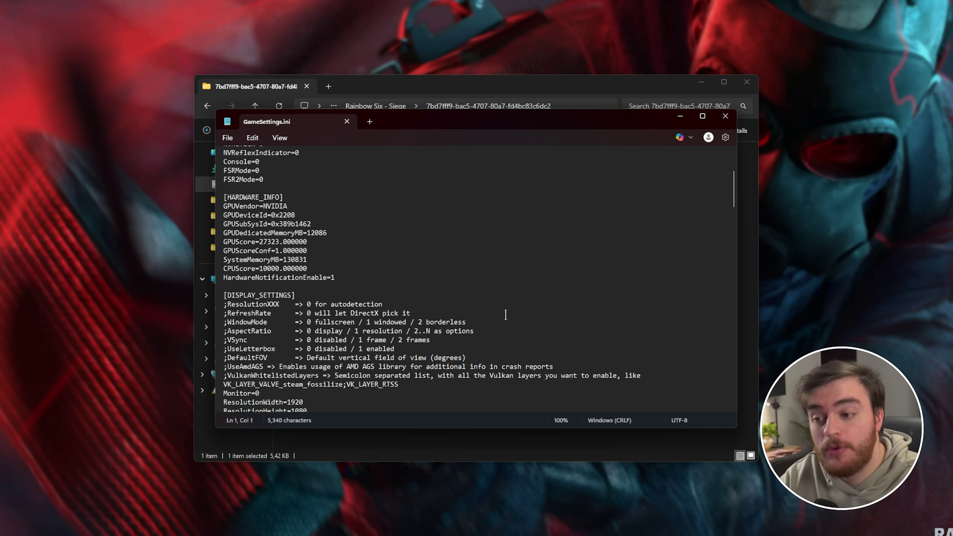
click(725, 116)
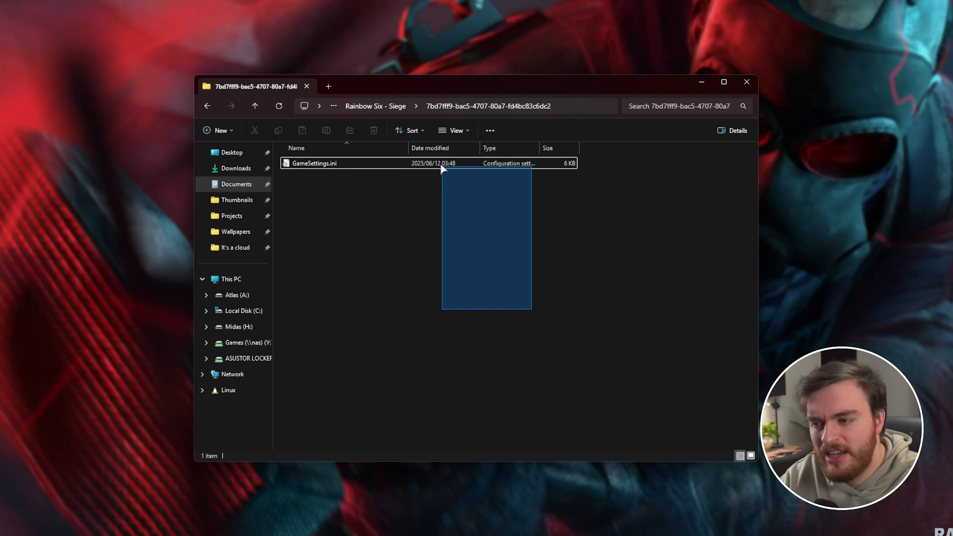
Delete GameSettings.ini from the Rainbow Six - Siege profile folder and undo the deletion.
key(Delete)
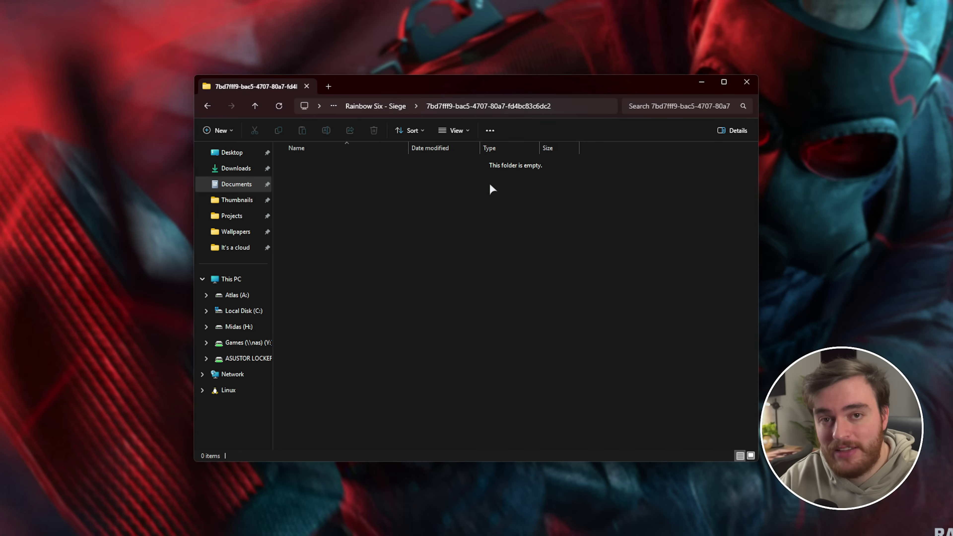
key(ctrl+z)
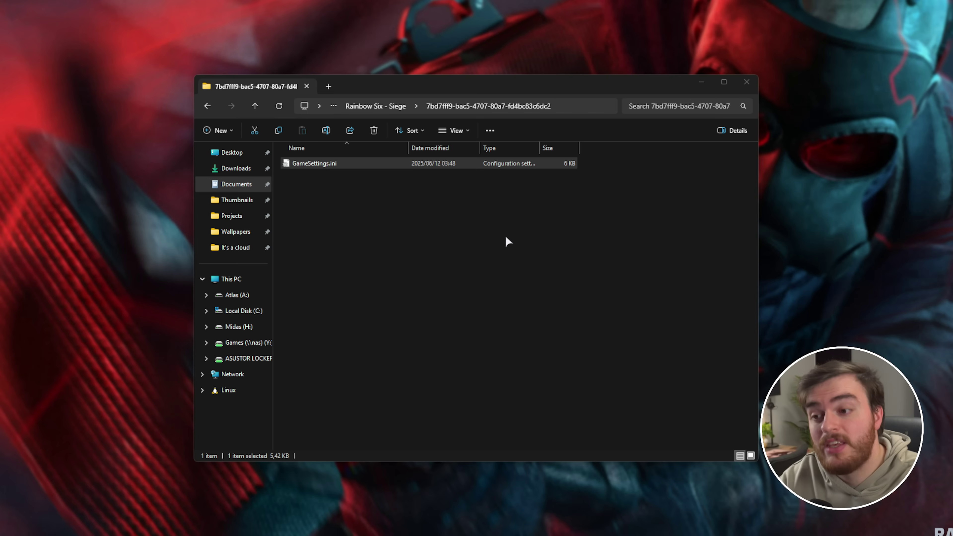
click(391, 79)
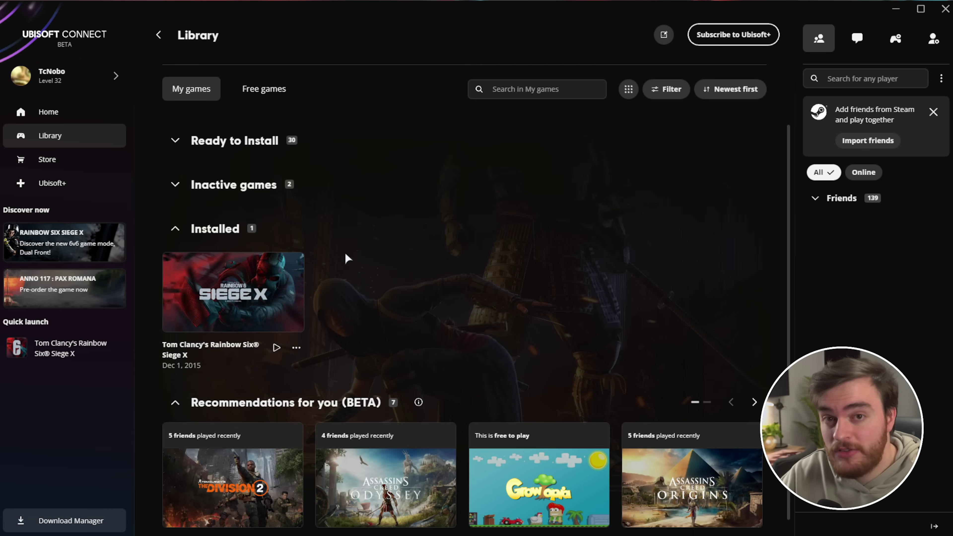
View the additional options for Tom Clancy's Rainbow Six Siege X in the Ubisoft Connect library.
click(296, 348)
mouse_move(375, 472)
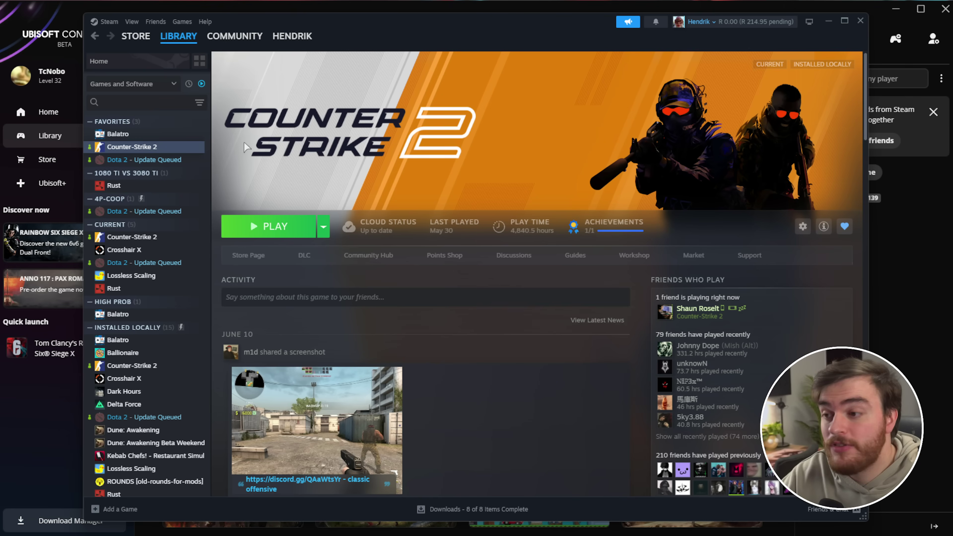
In Steam, view the file verification option in Counter-Strike 2's Installed Files properties and close the properties without running it.
right_click(185, 149)
click(216, 241)
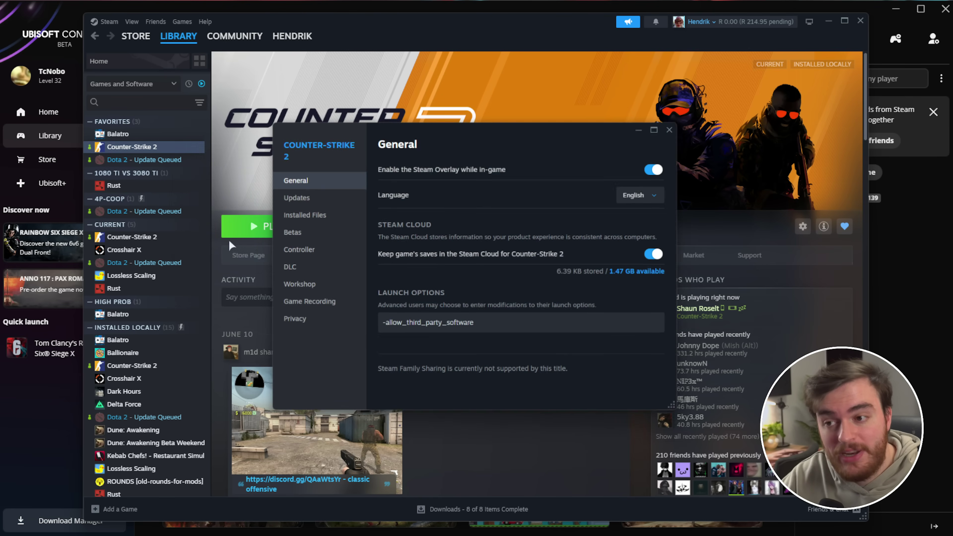
click(322, 214)
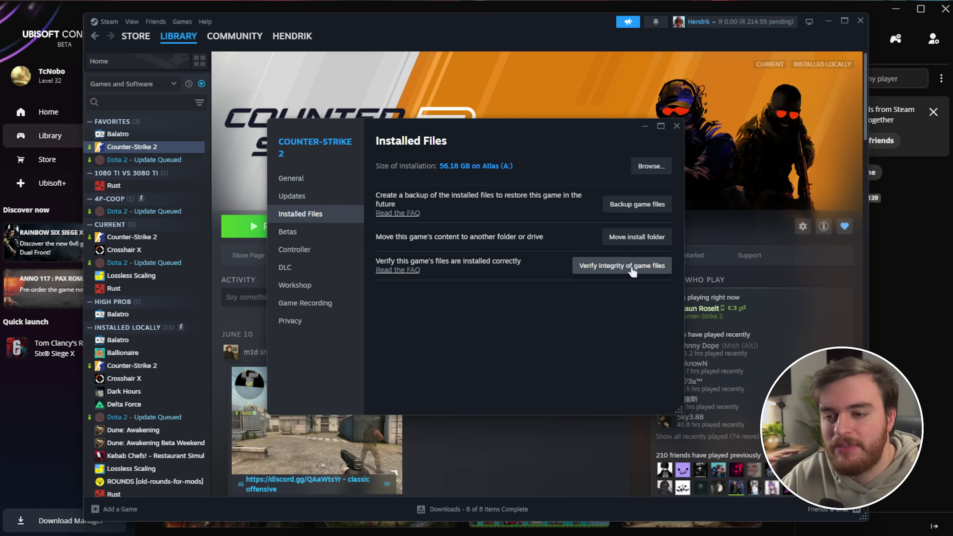
click(677, 126)
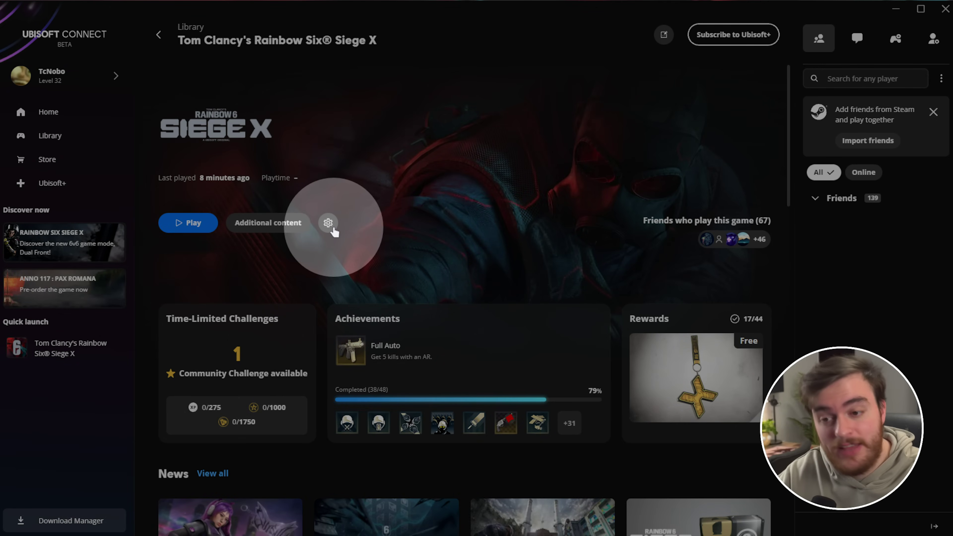
In Ubisoft Connect, enter -dx12 as a launch argument in the properties of Tom Clancy's Rainbow Six Siege X.
click(332, 226)
click(372, 256)
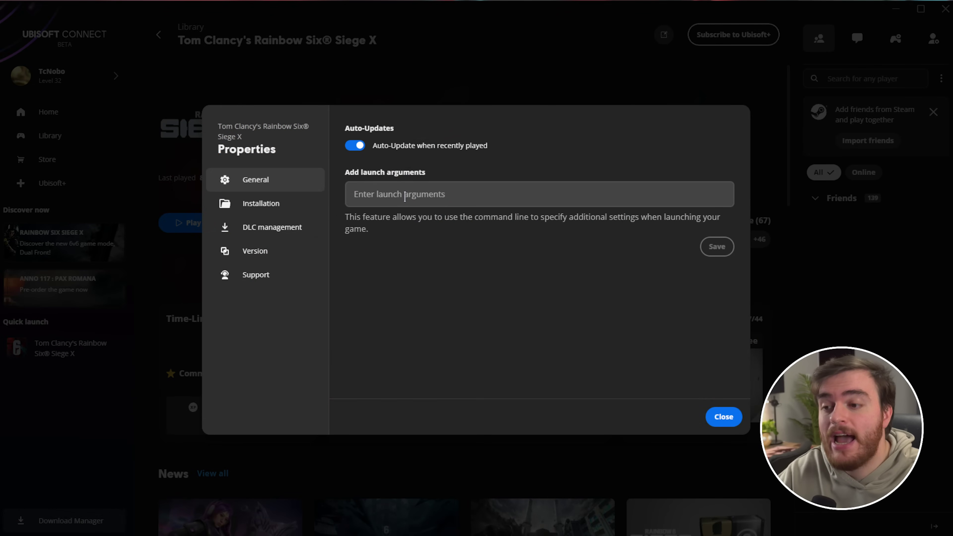
click(402, 199)
text(-dx)
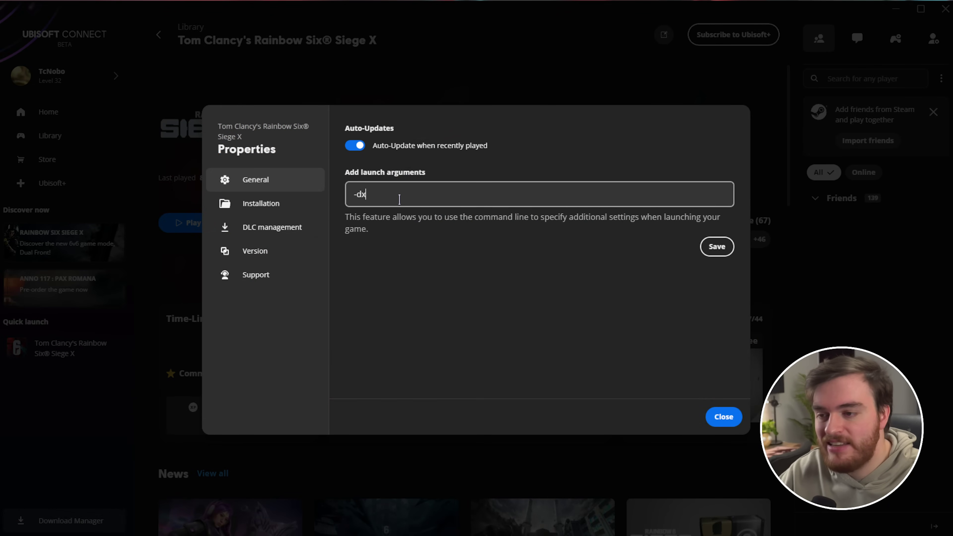
text(12)
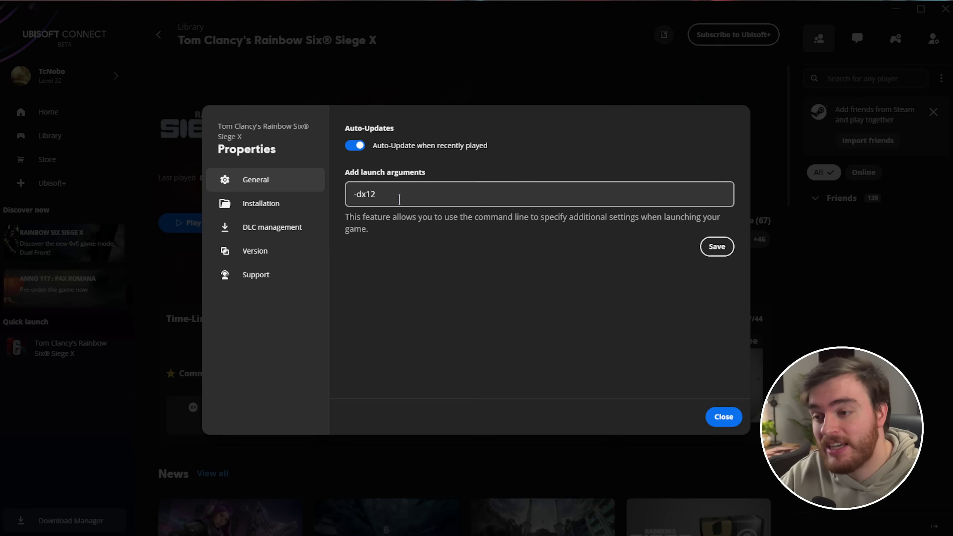
Clear the launch argument for Rainbow Six Siege X and close its properties without saving.
key(ctrl+a)
key(BackSpace)
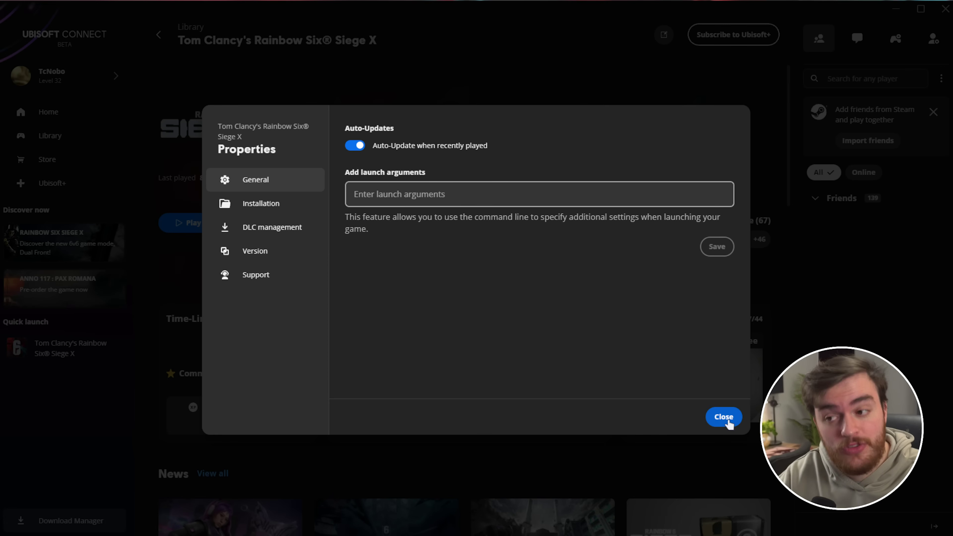
click(723, 417)
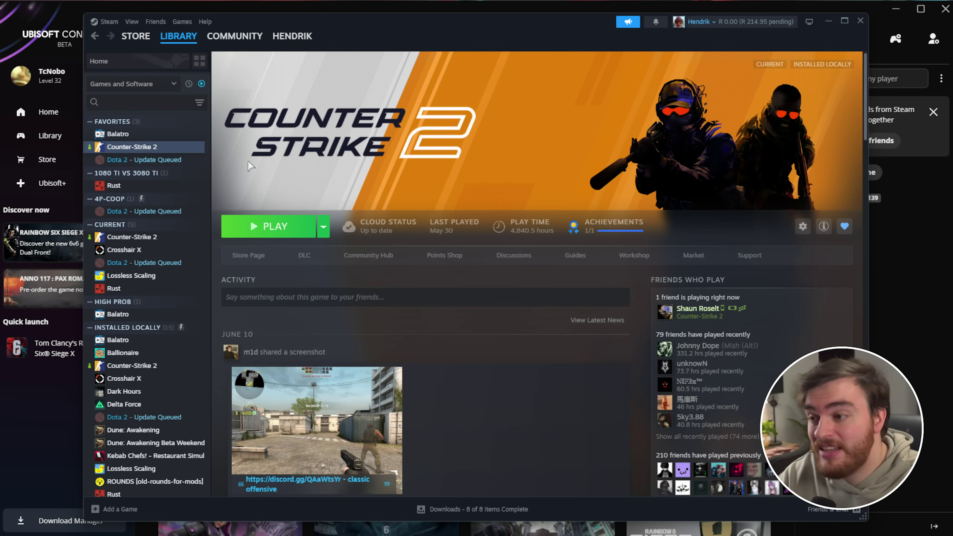
In Steam, add -dx11 after the existing launch option in Counter-Strike 2's properties and change it to -dx12.
right_click(165, 146)
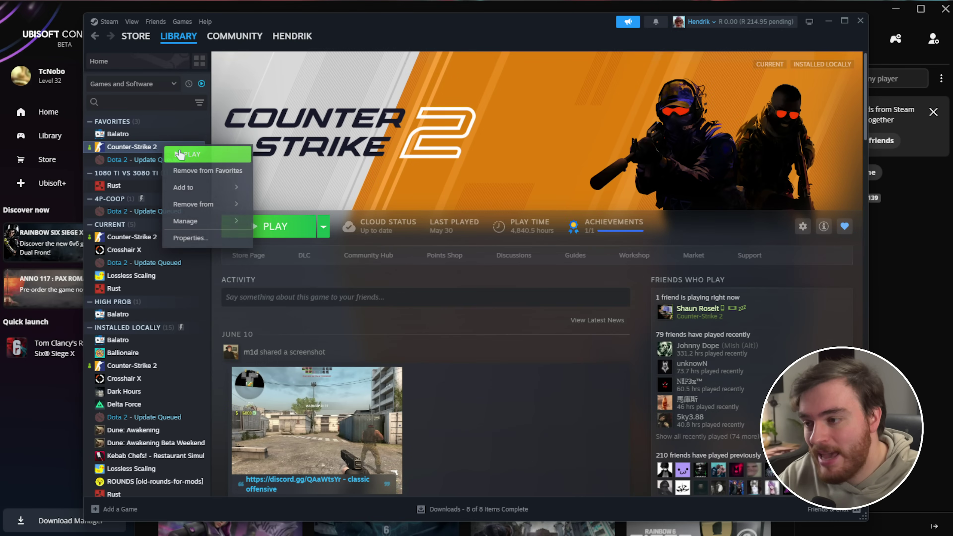
click(187, 236)
click(478, 322)
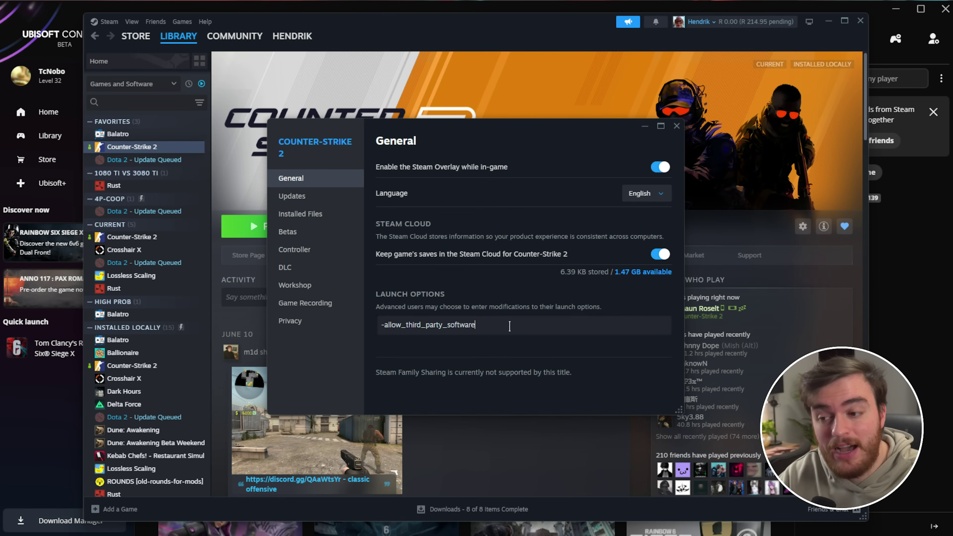
text(-dx11)
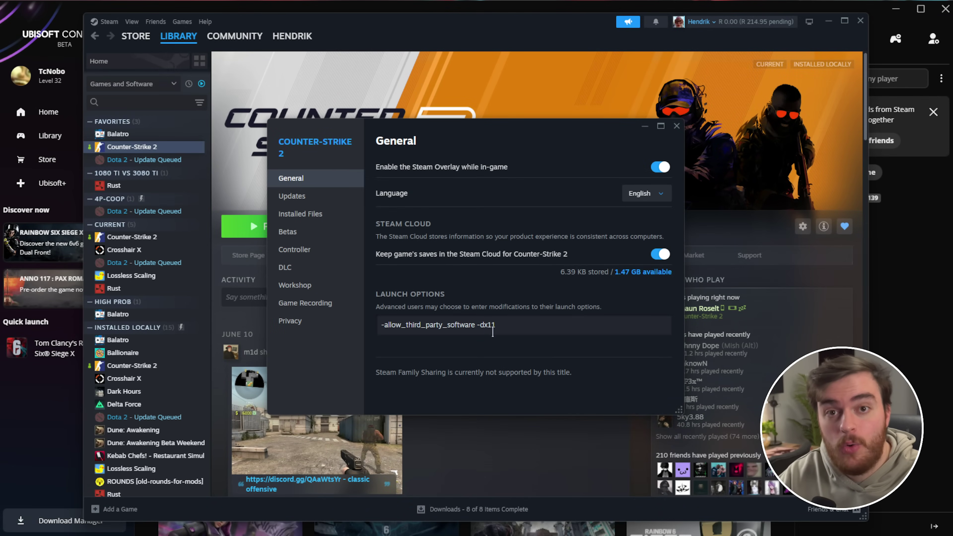
key(BackSpace)
text(2)
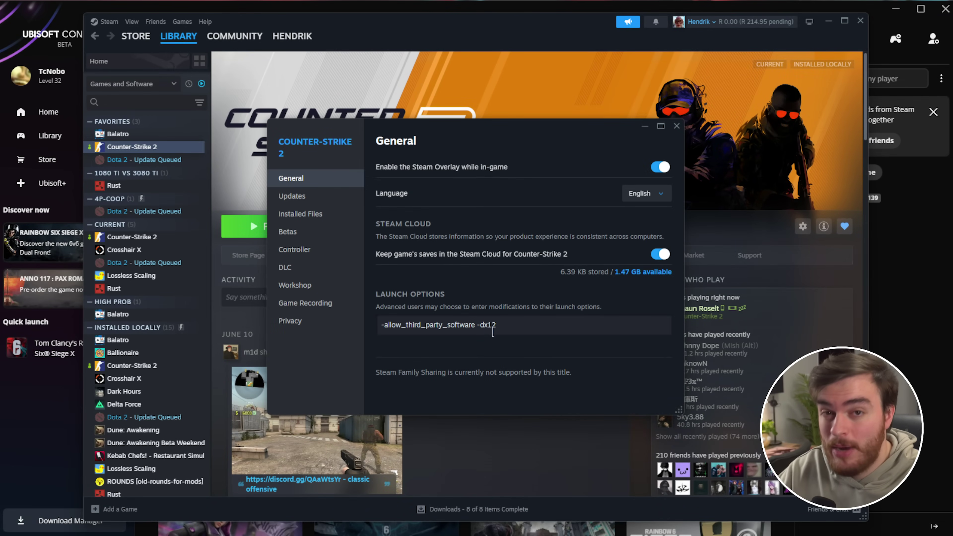